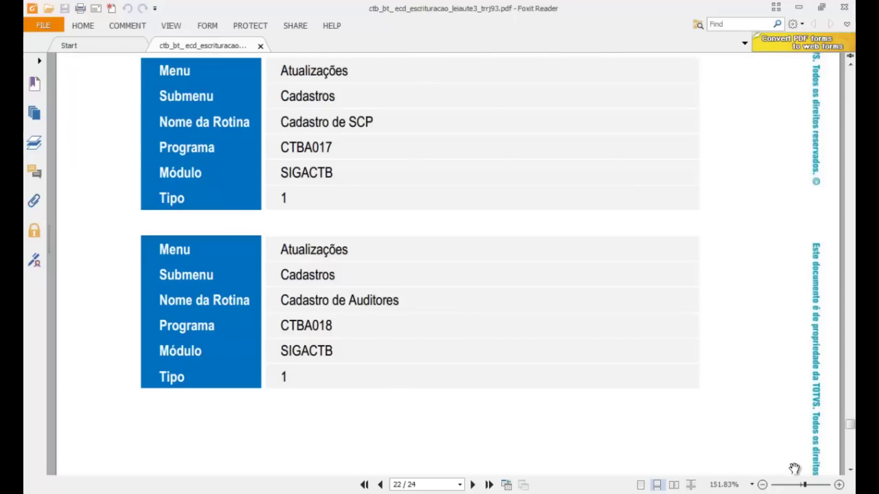
Step: Bring page 23's usage procedure into view in Foxit Reader and select the routine code CTBS001 in step 1
drag(850, 470, 849, 470)
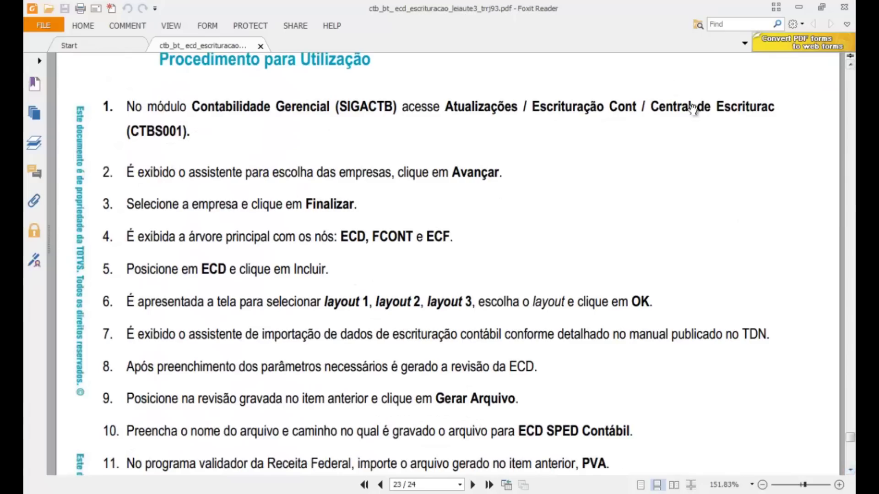
double_click(154, 131)
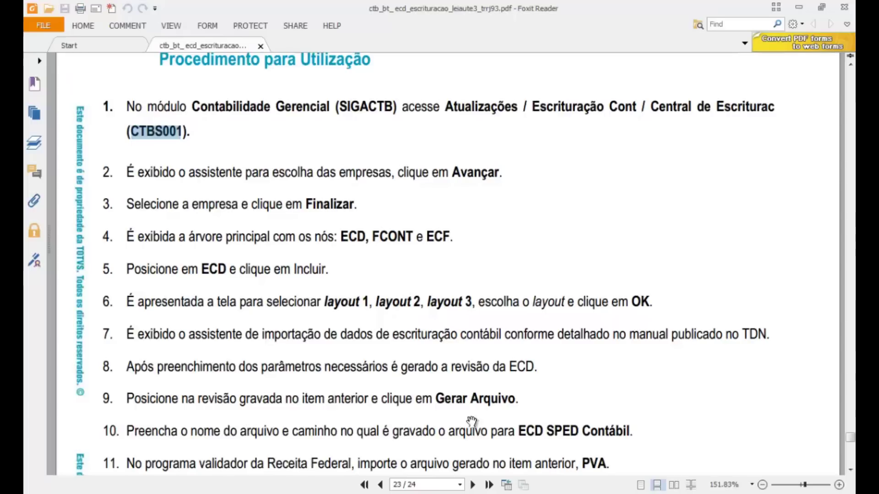
Step: Review sigactb.xnu in Notepad down to the Central Escriturac entry for CTBS001, then close the file
mouse_move(474, 492)
click(475, 435)
scroll(296, 284, down, 10)
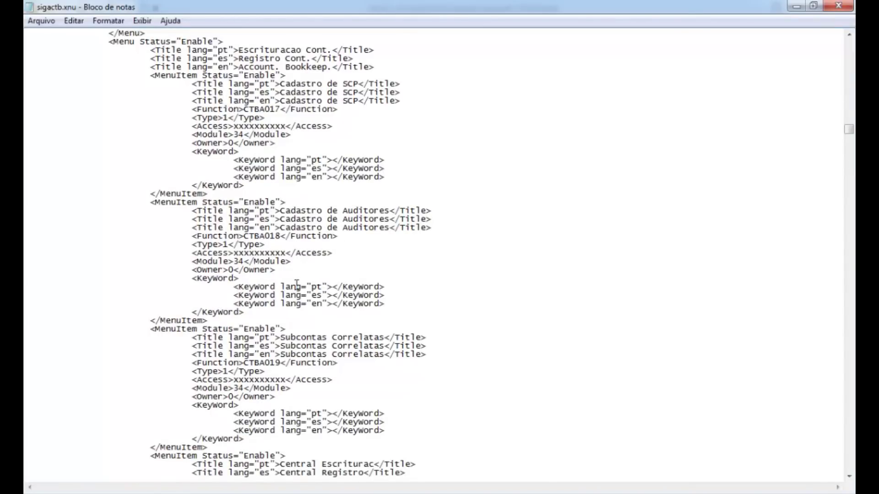
scroll(297, 284, down, 3)
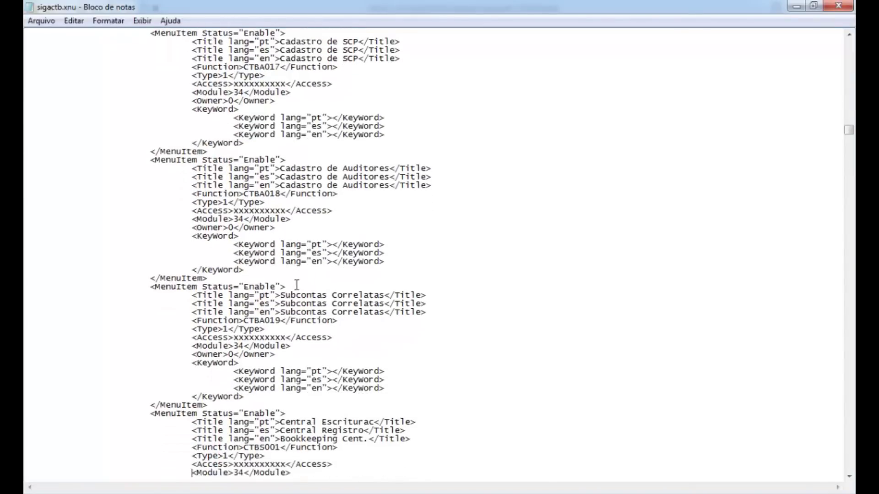
scroll(297, 284, down, 3)
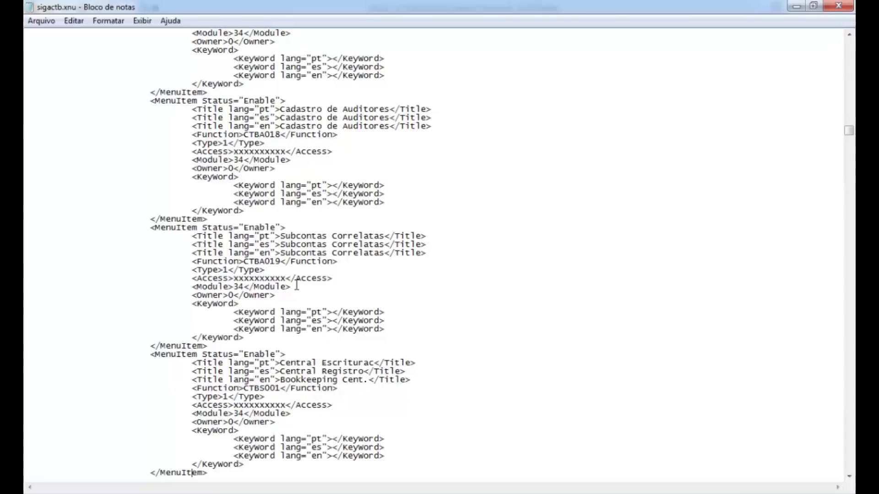
key(Down)
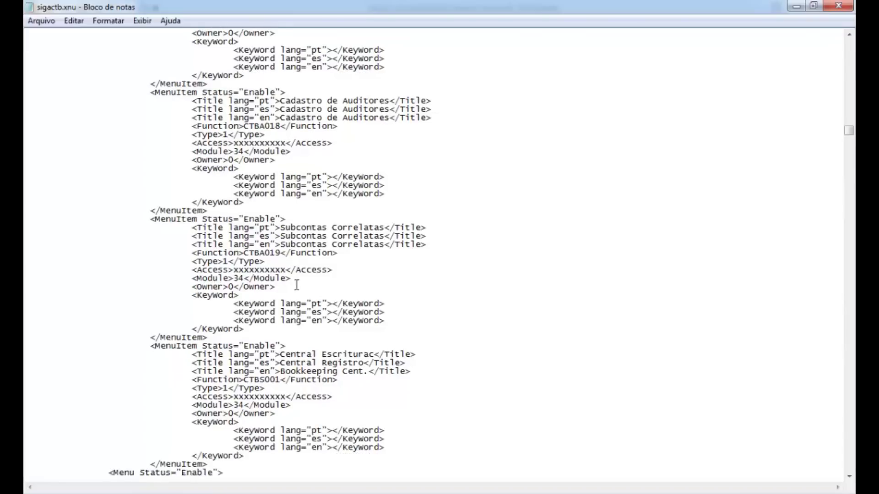
click(836, 5)
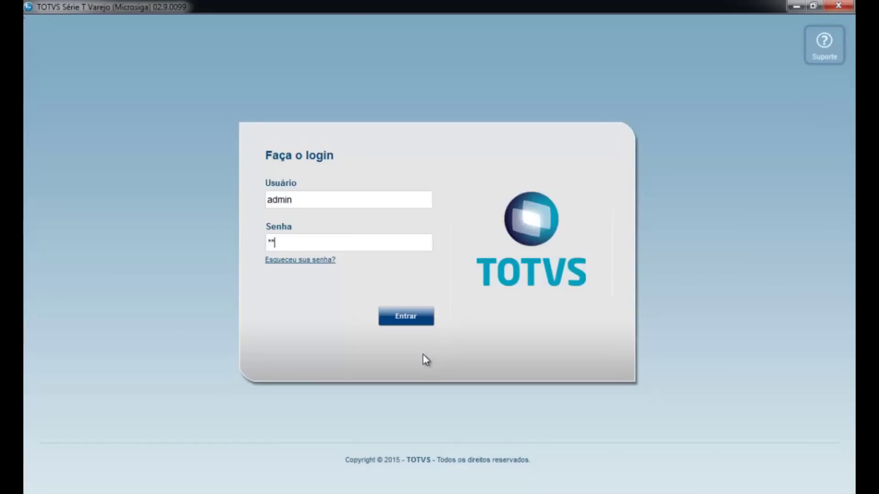
Step: Log in to Protheus and enter the Contabilidade Gerencial environment
key(Tab)
key(Return)
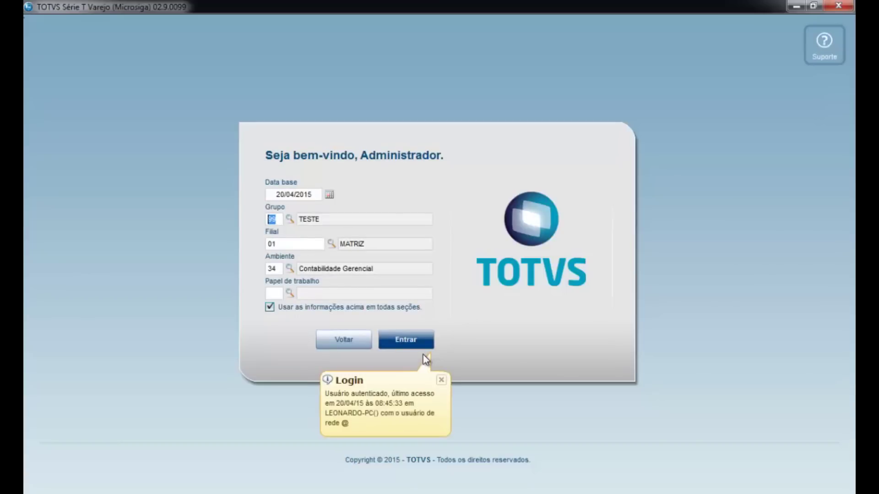
key(Tab)
key(Return)
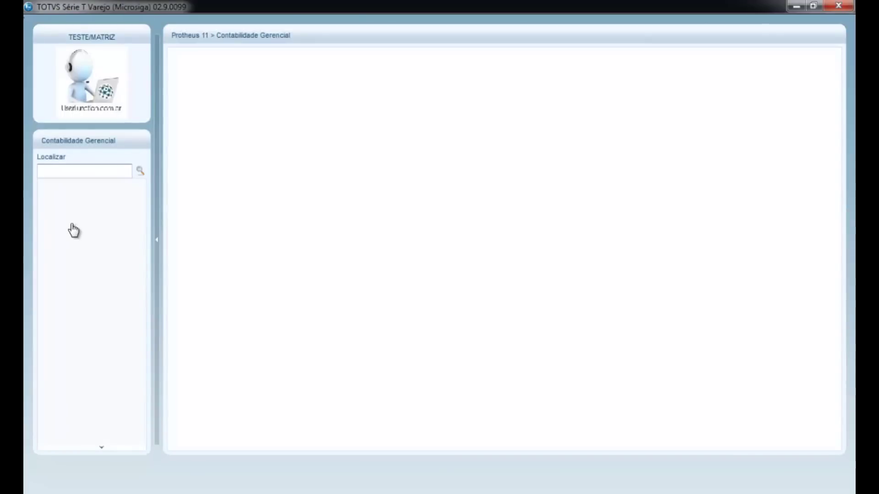
Step: Launch Atualizações > Escrituracao Cont. > Central Escriturac from the side menu
click(74, 219)
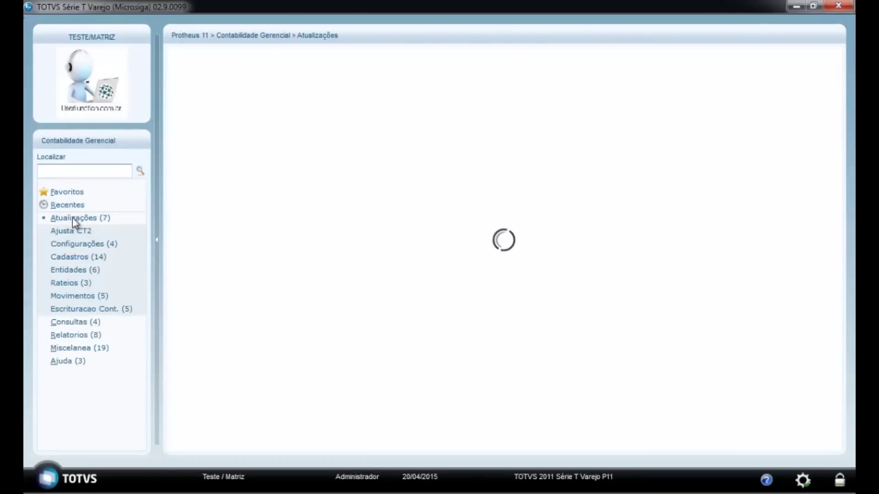
click(85, 309)
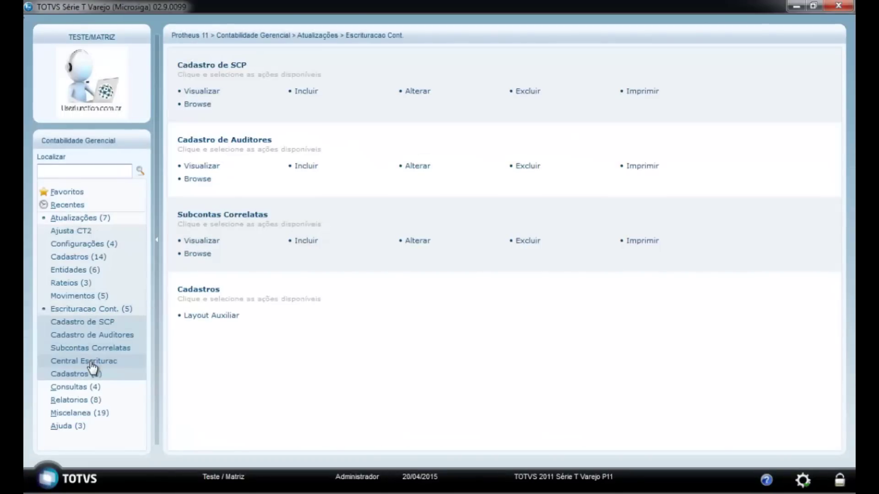
click(91, 363)
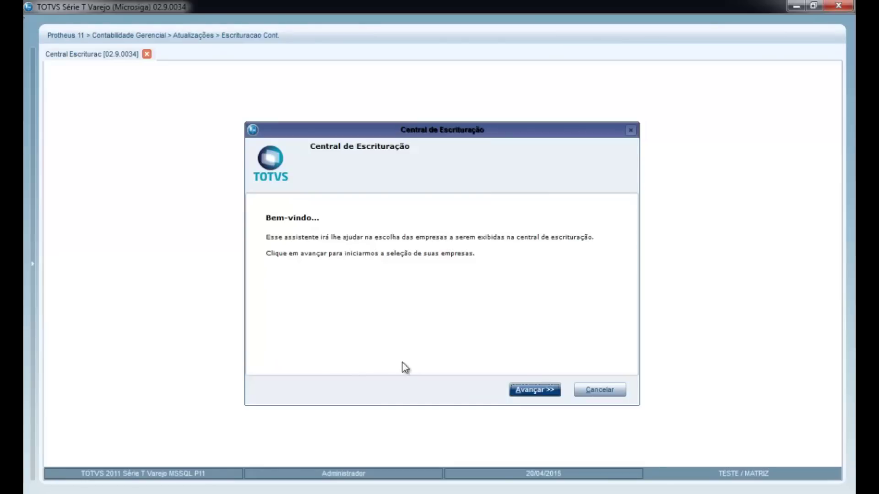
Step: Finish the wizard for company 99, then browse the ECD, FCONT and ECF types, ending on ECD
click(533, 389)
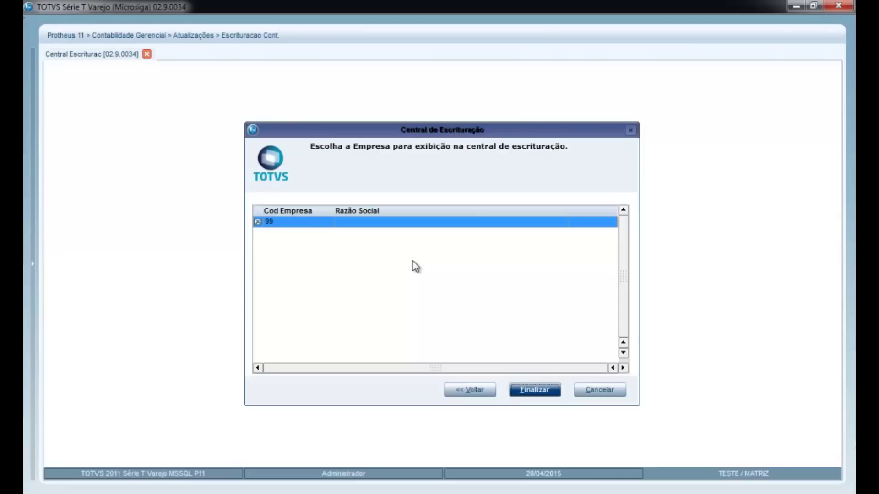
click(536, 394)
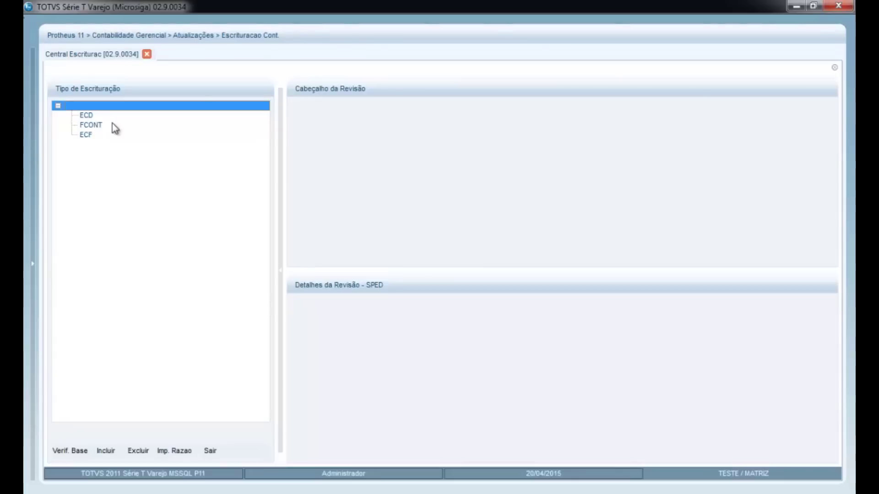
click(85, 116)
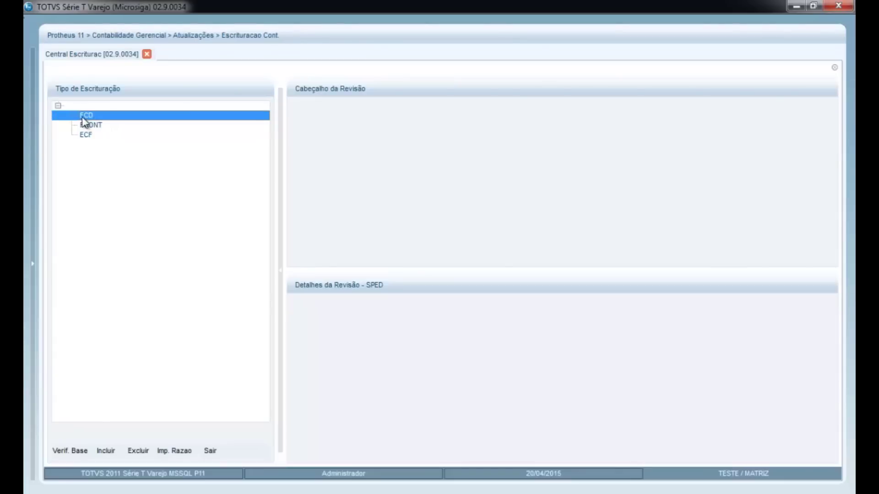
click(88, 129)
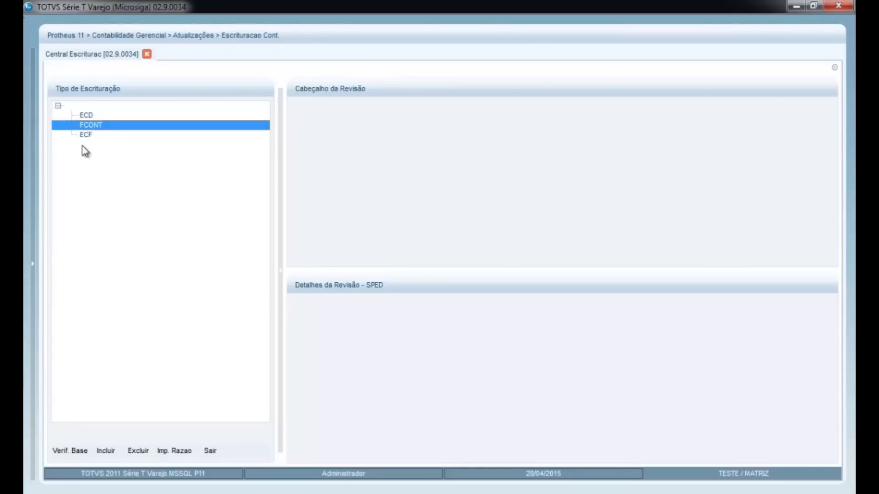
click(89, 136)
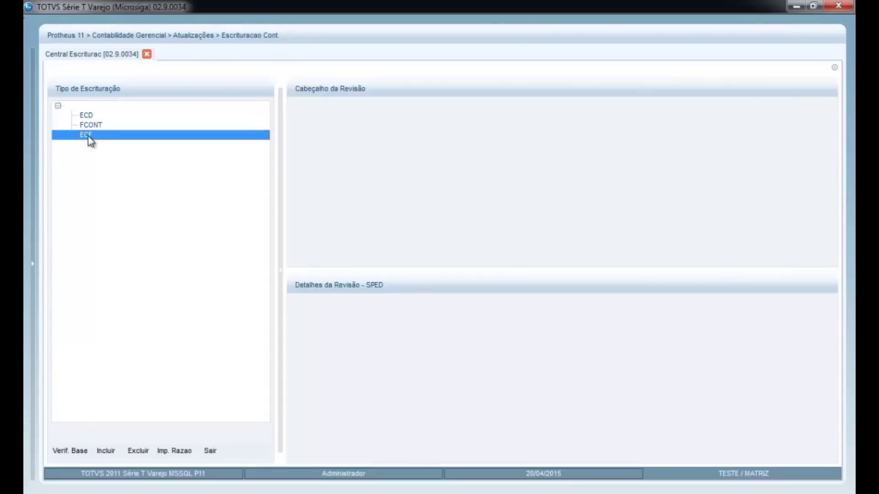
click(89, 118)
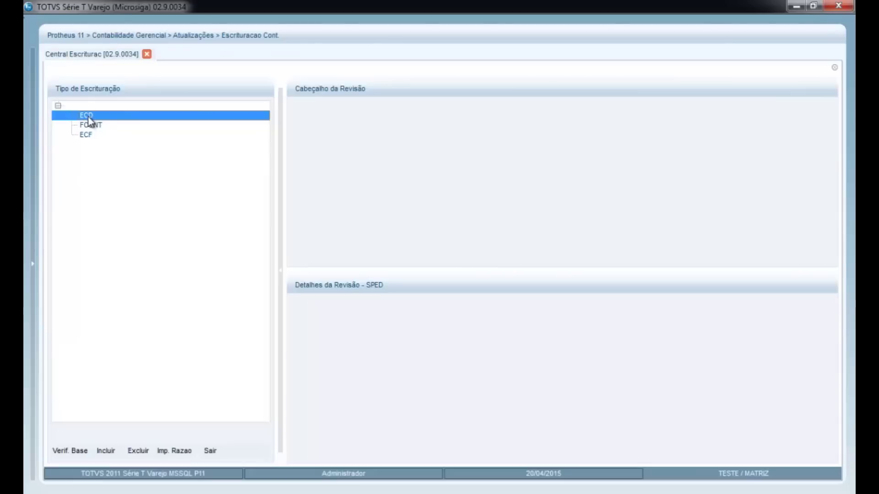
Step: Add a new ECD revision with Leiaute 3 and pass the import wizard's welcome page
click(105, 452)
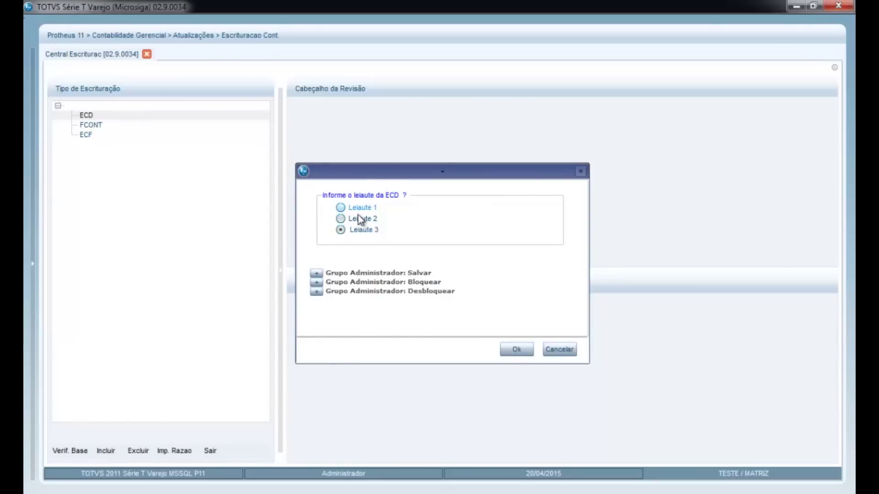
click(516, 349)
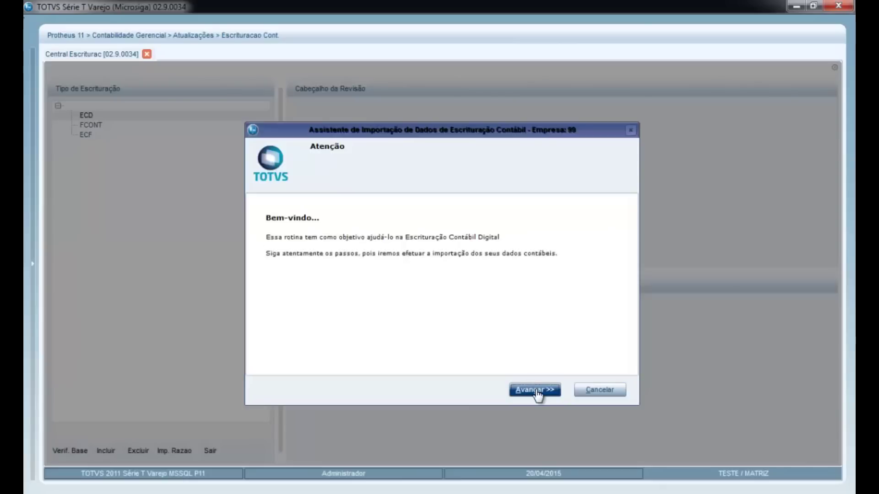
click(537, 392)
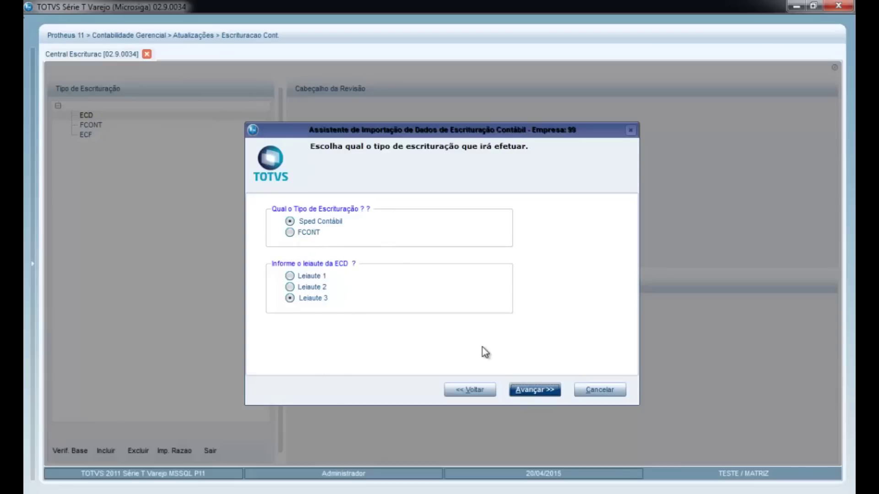
Step: Set the bookkeeping to Sem Centralização with special situation Z-Normal
click(542, 391)
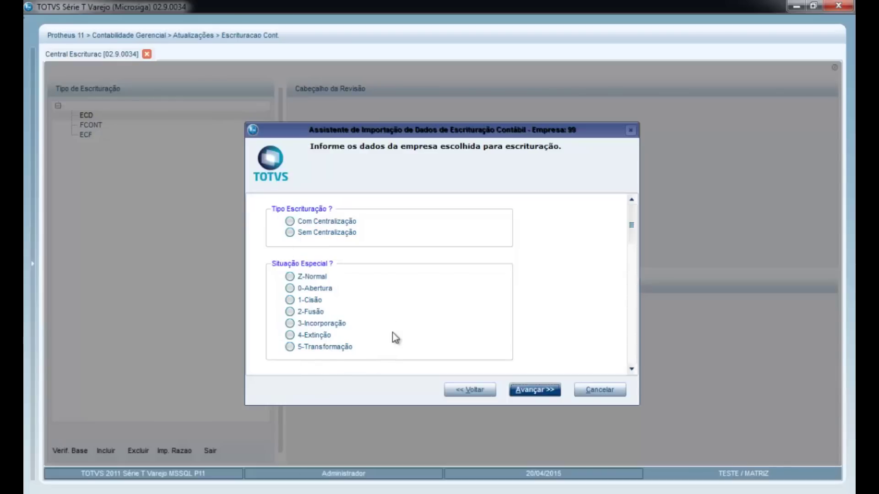
click(290, 231)
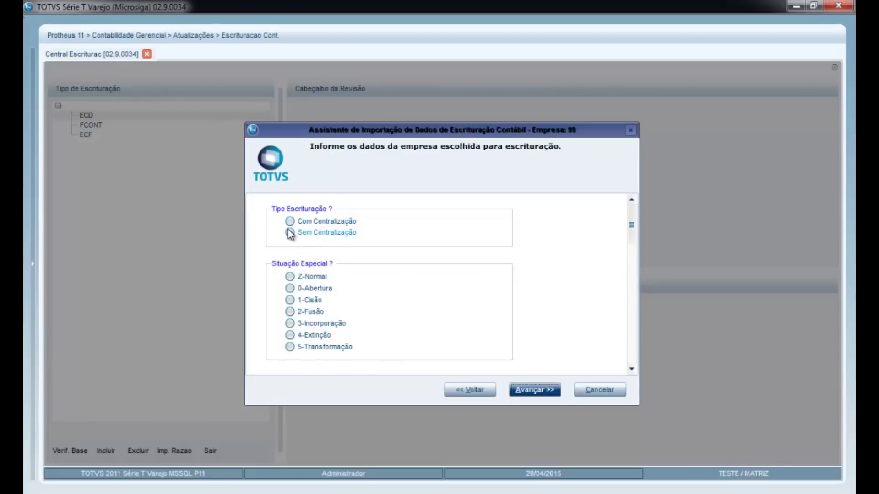
click(290, 278)
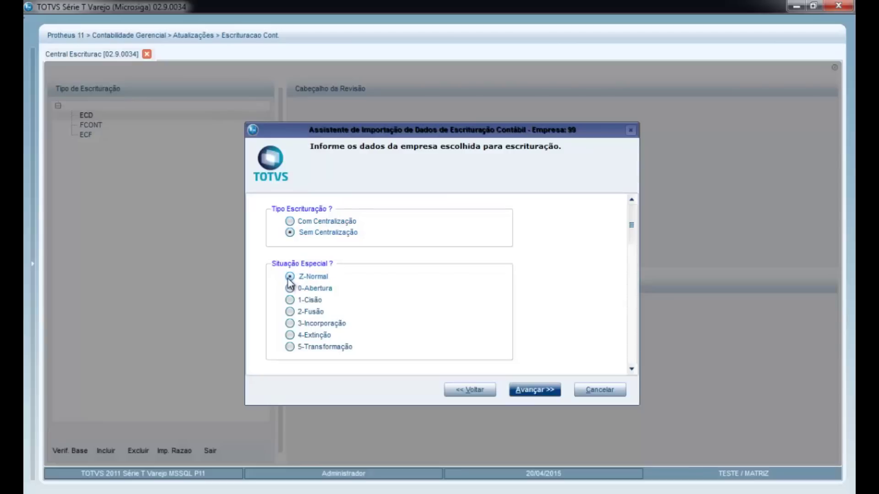
click(546, 390)
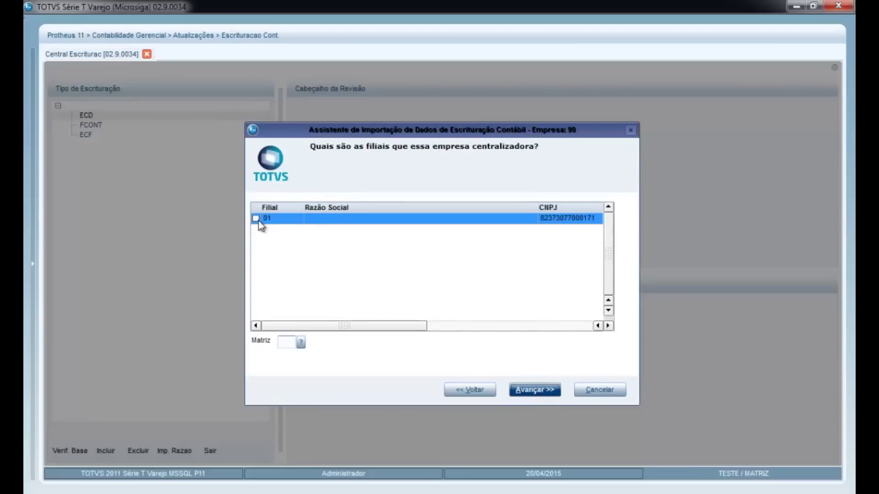
Step: Include branch 01 and set the head-office (Matriz) code to 0
click(256, 218)
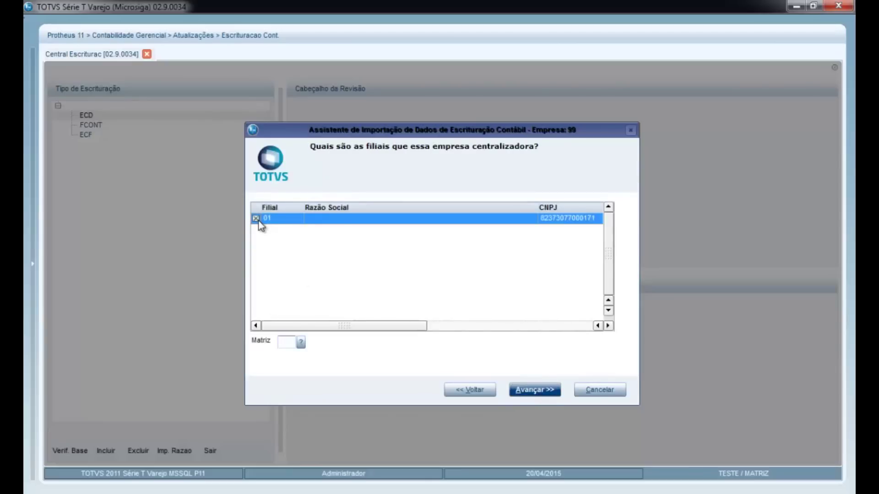
click(285, 342)
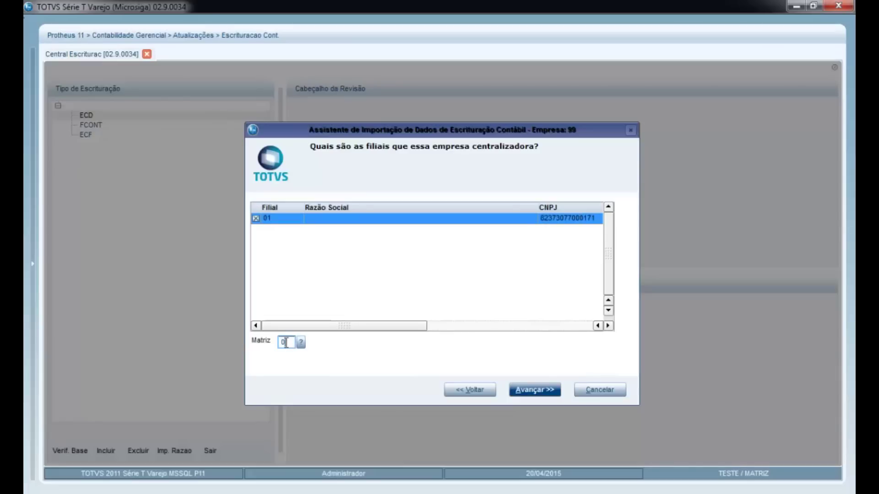
text(0)
click(537, 393)
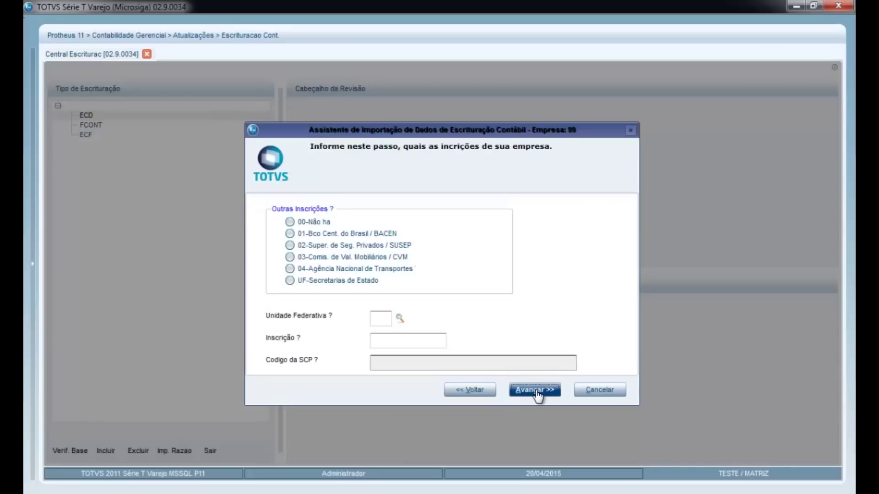
Step: Declare 00-Não ha other registrations with UF SP and Inscrição 123456, reaching step 1
click(289, 223)
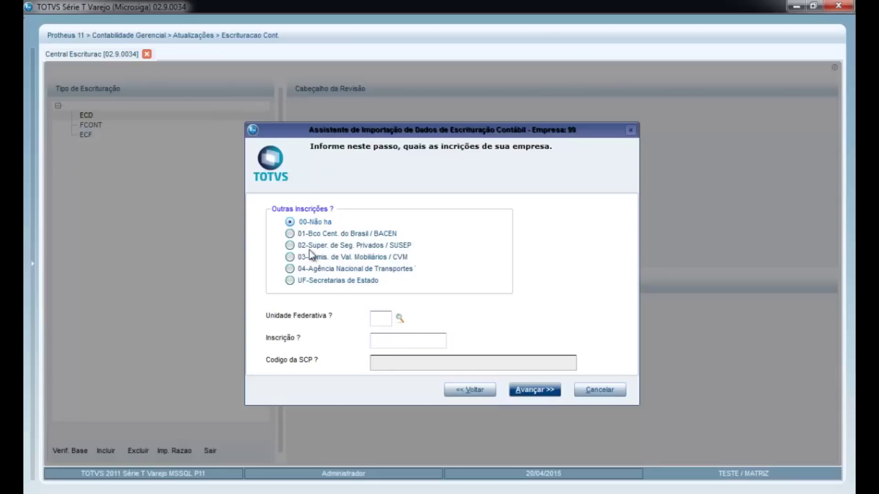
click(388, 323)
text(SP)
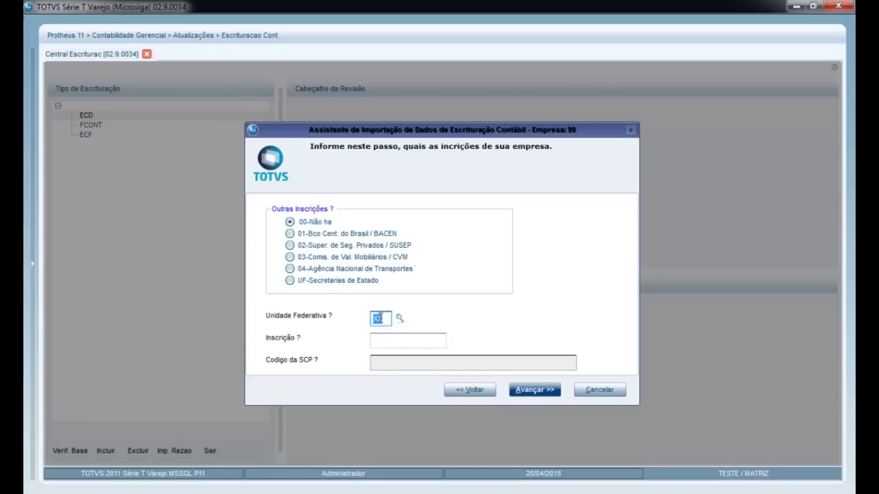
key(Tab)
text(123456)
click(535, 390)
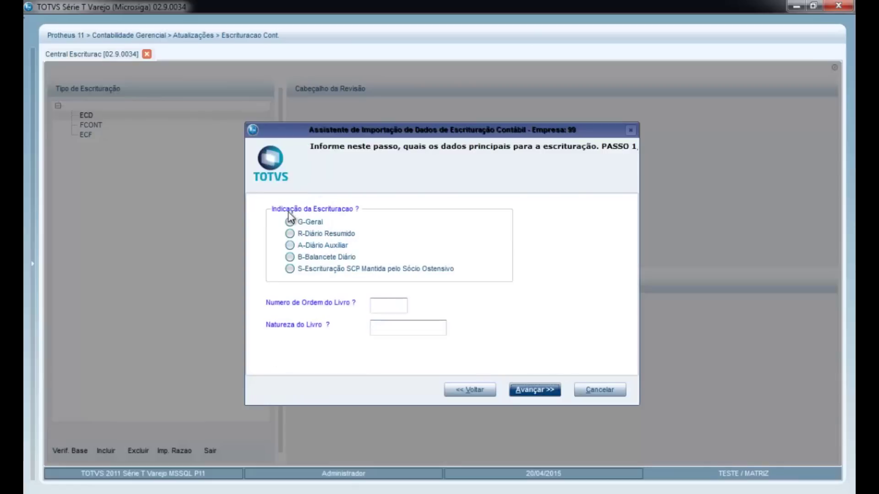
Step: Choose G-Geral bookkeeping with book order number 00001 and book nature SPED, then advance to step 2
click(290, 222)
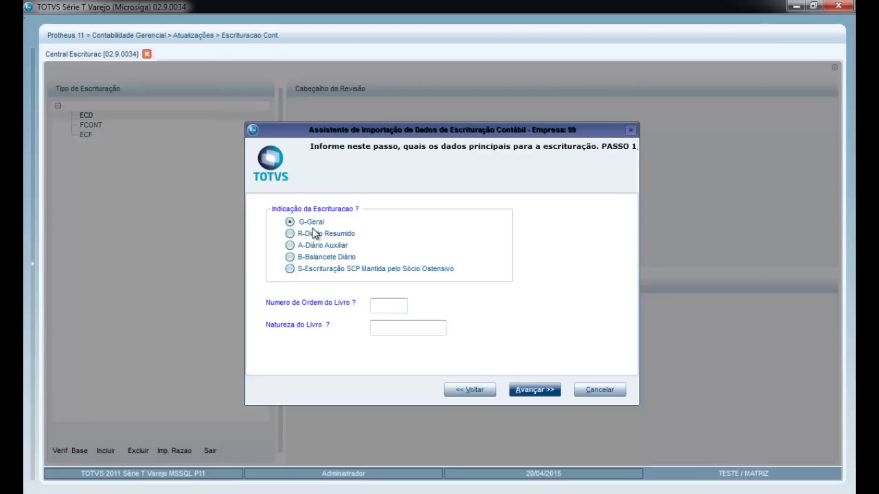
click(403, 310)
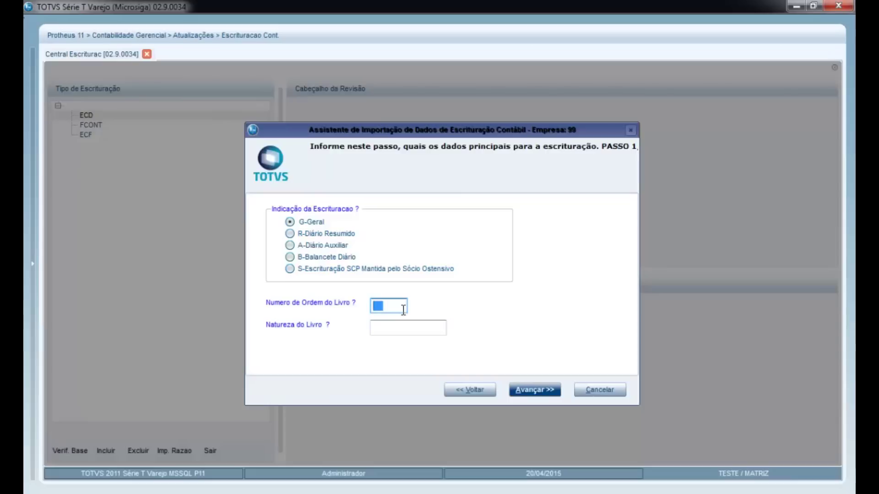
text(00001)
key(Tab)
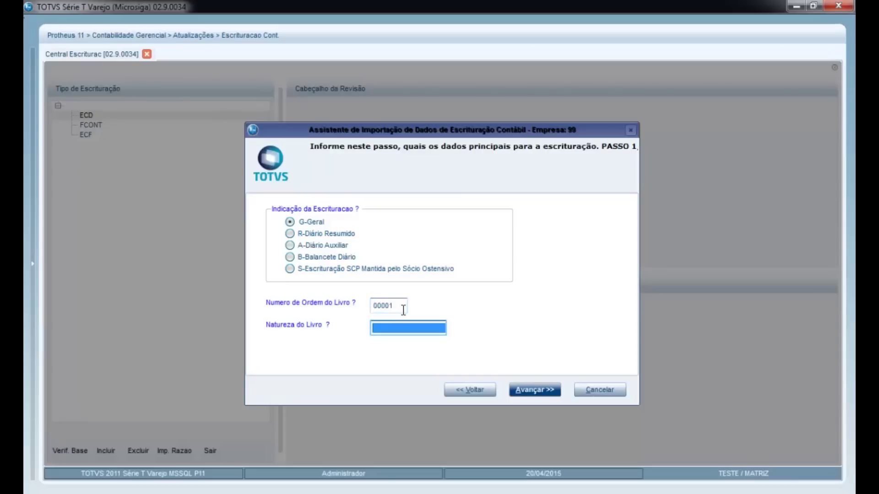
text(SPED)
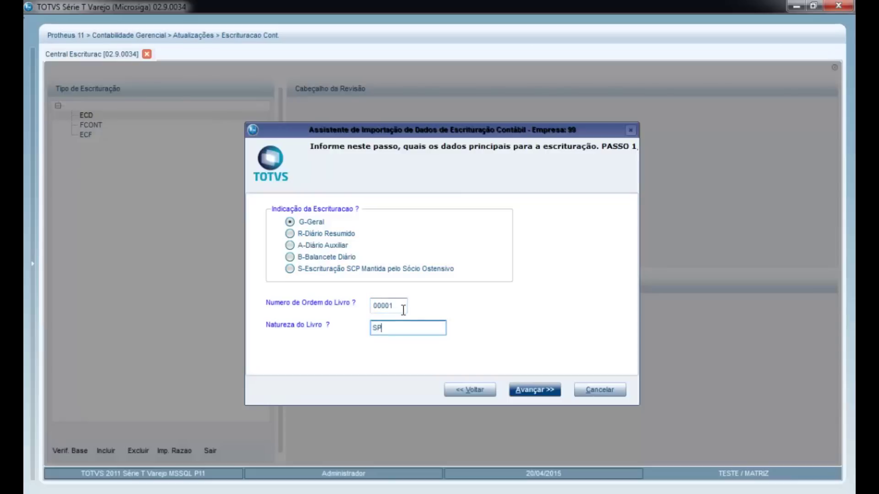
click(543, 392)
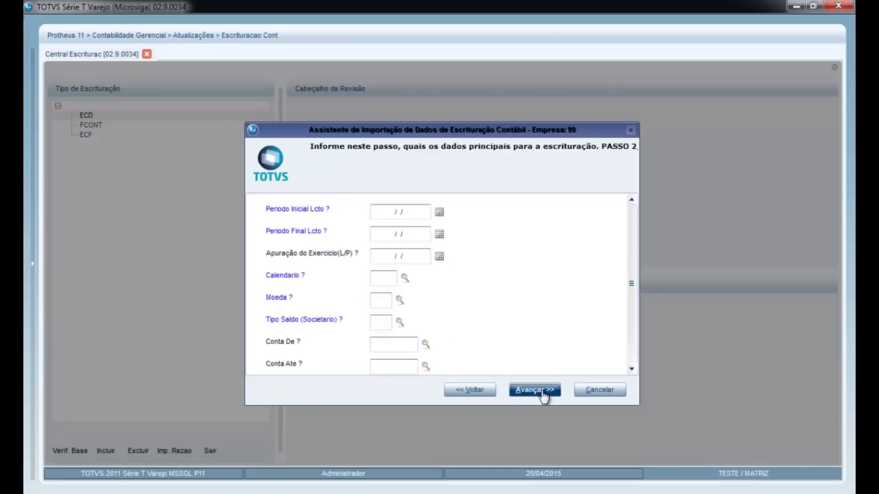
Step: Fill step 2 with the 2014 period, currency 01, balance type 1 (Real) and Conta Ate ZZZZZZZZ
click(417, 211)
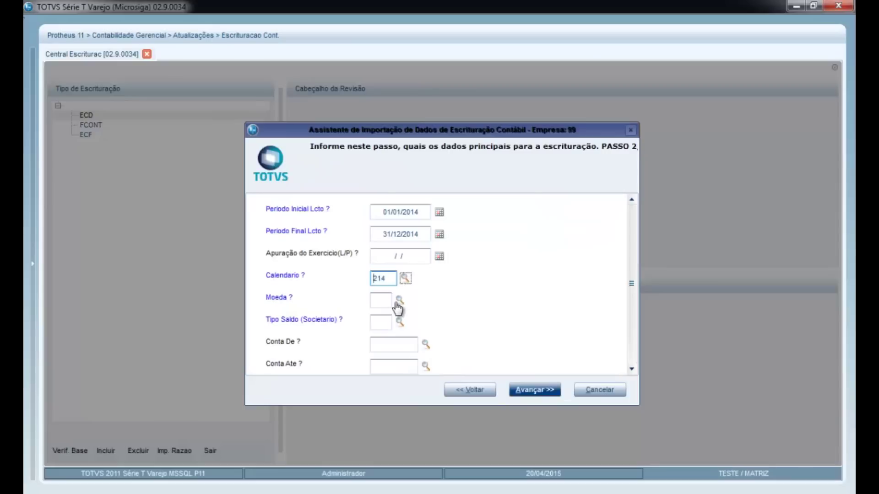
click(399, 303)
click(399, 302)
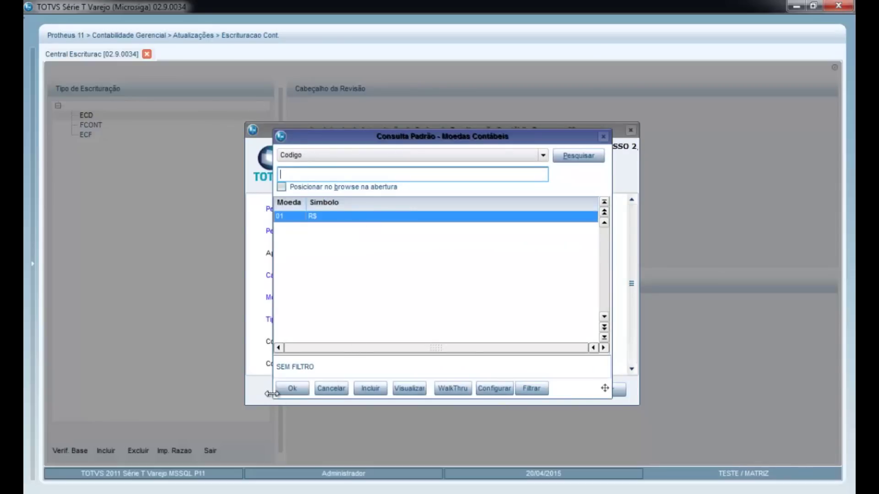
click(292, 389)
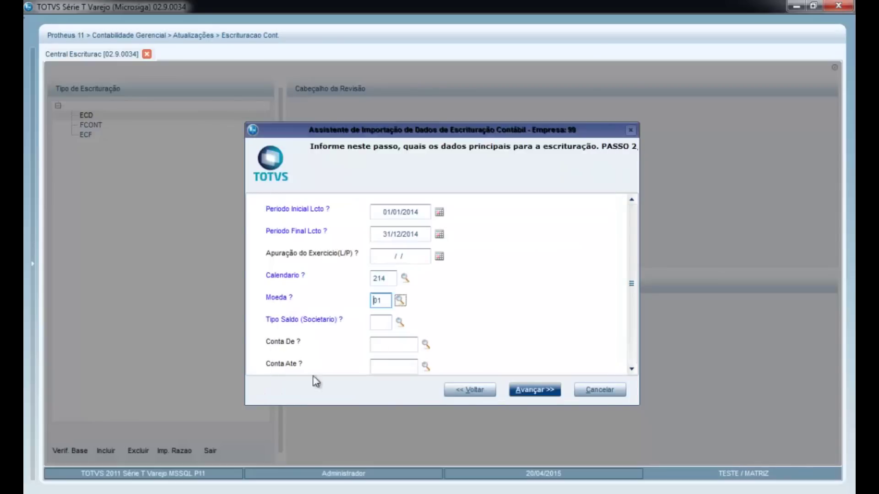
click(400, 324)
double_click(349, 230)
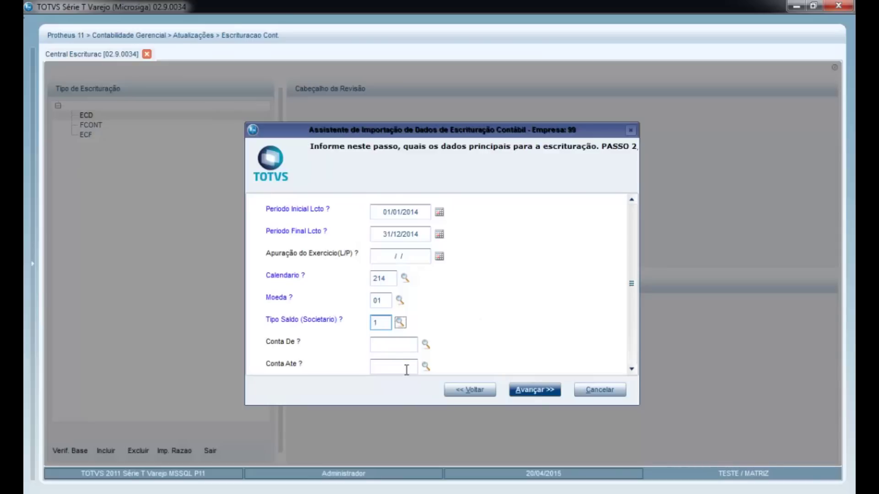
click(406, 366)
text(ZZZZZZZZ)
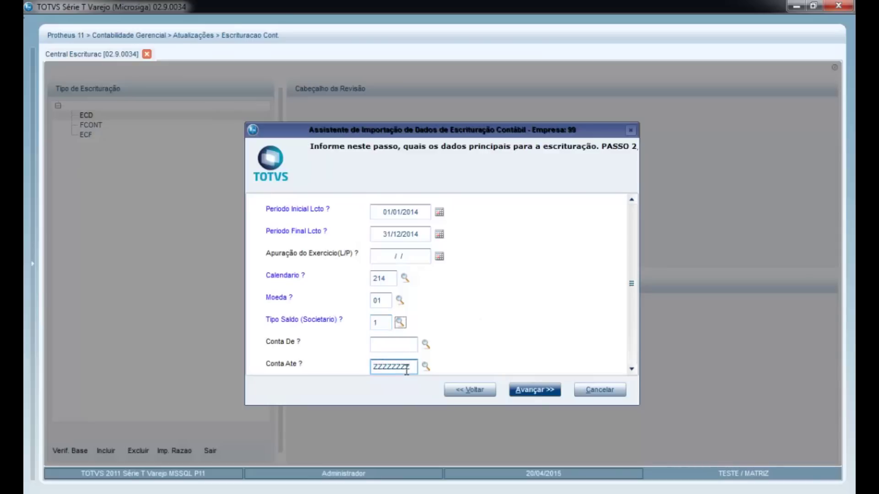
key(Tab)
Step: Enter the statement period 01/01/2014–31/12/2014 on step 3 and reach the configuration-finished page
click(524, 397)
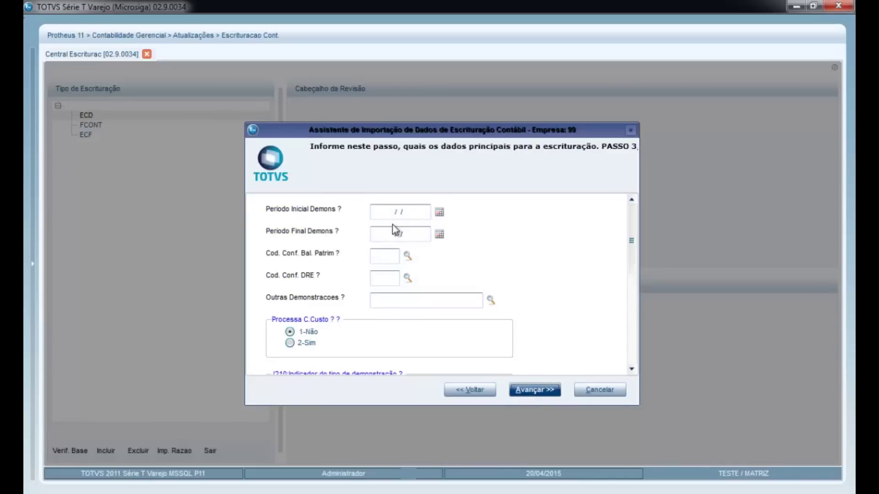
click(377, 258)
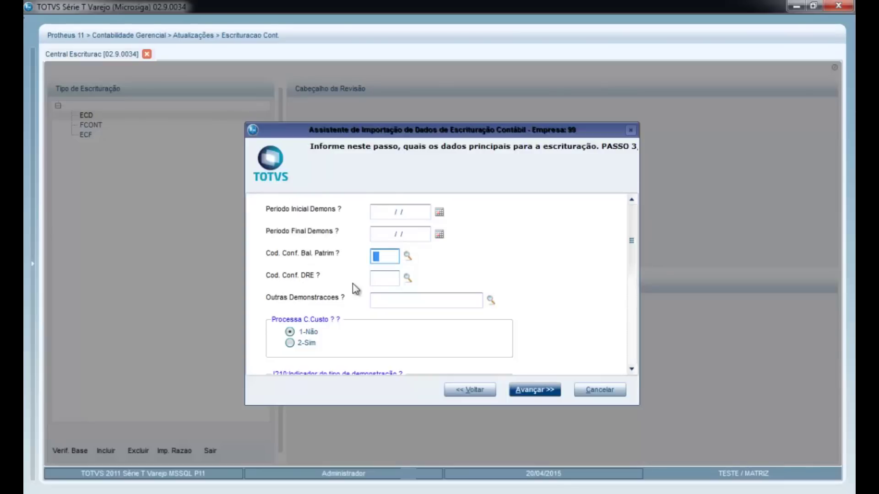
click(392, 212)
text(01012014)
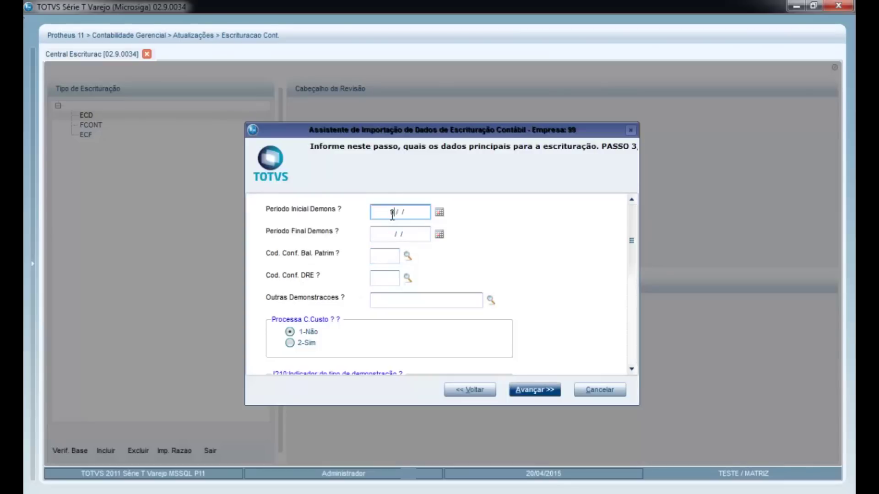
text(31122014)
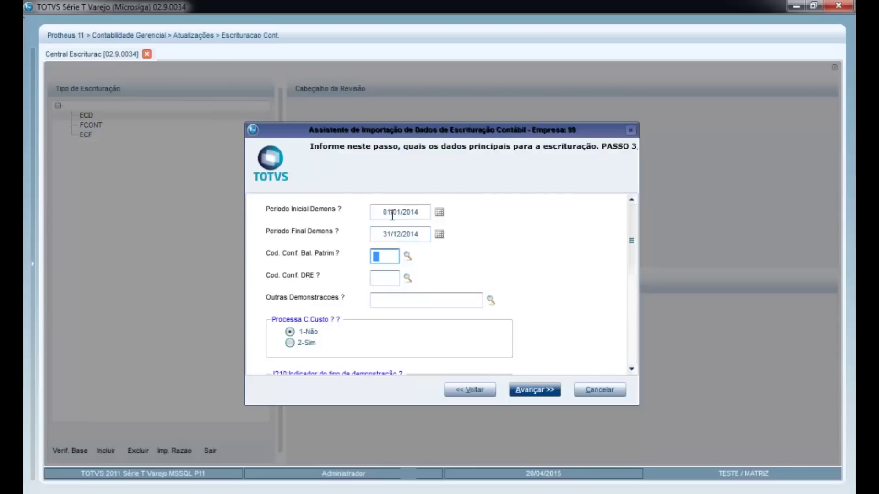
key(Tab)
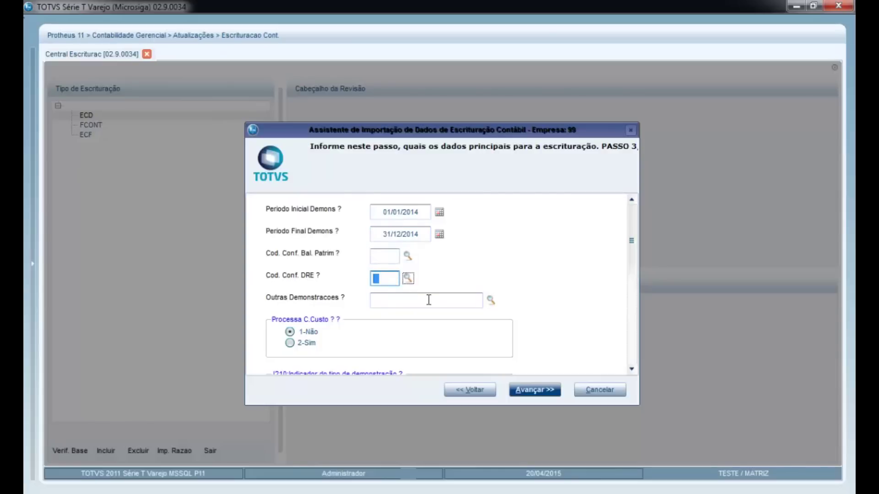
mouse_move(632, 250)
mouse_down()
mouse_move(619, 356)
mouse_move(626, 249)
mouse_up()
click(539, 390)
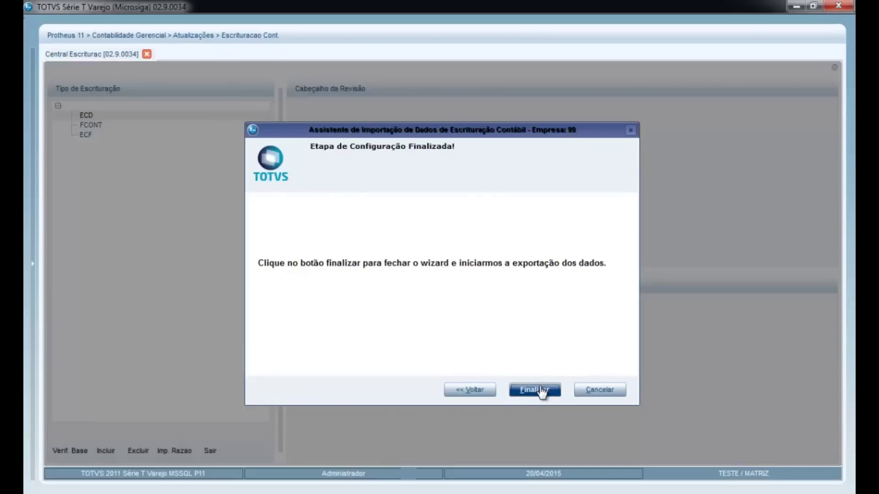
Step: Finalize the wizard to create ECD Revisão 000001 - G and display its header and details
click(540, 389)
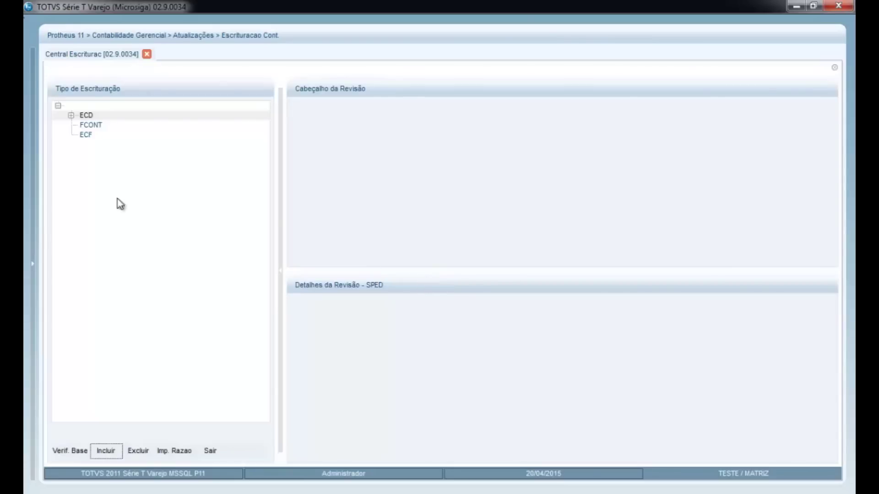
click(70, 116)
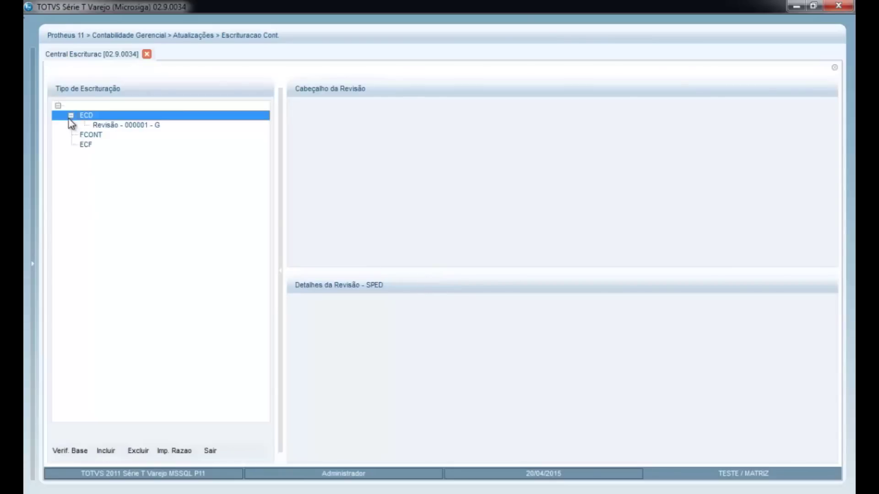
click(130, 126)
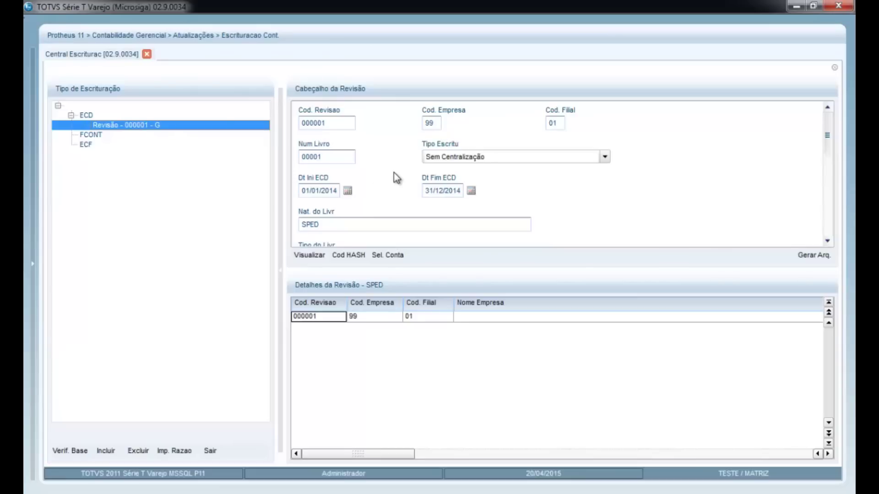
click(314, 256)
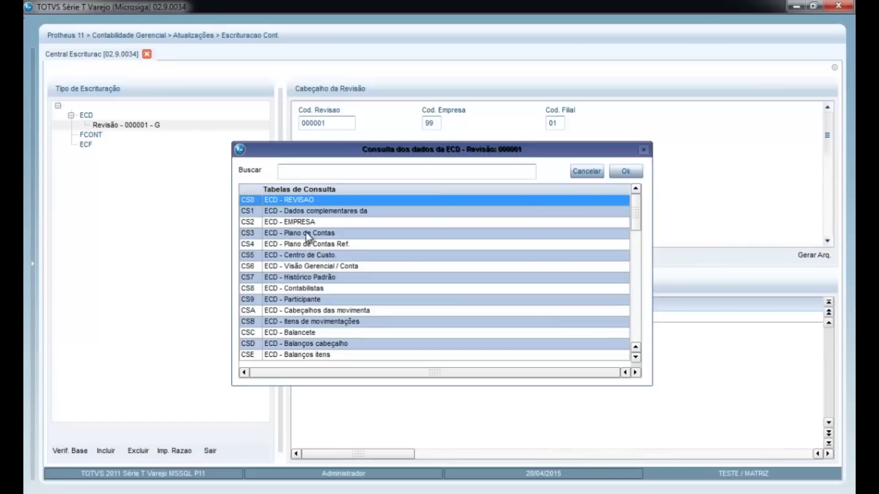
click(305, 233)
click(625, 172)
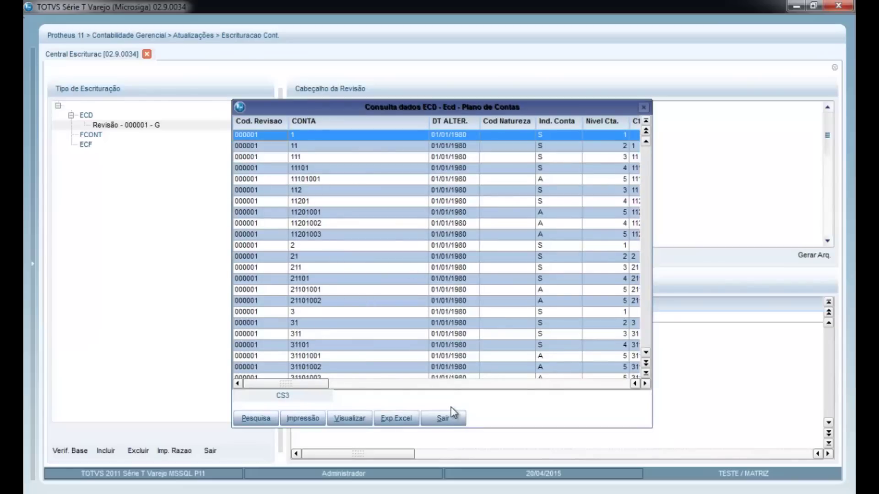
click(446, 418)
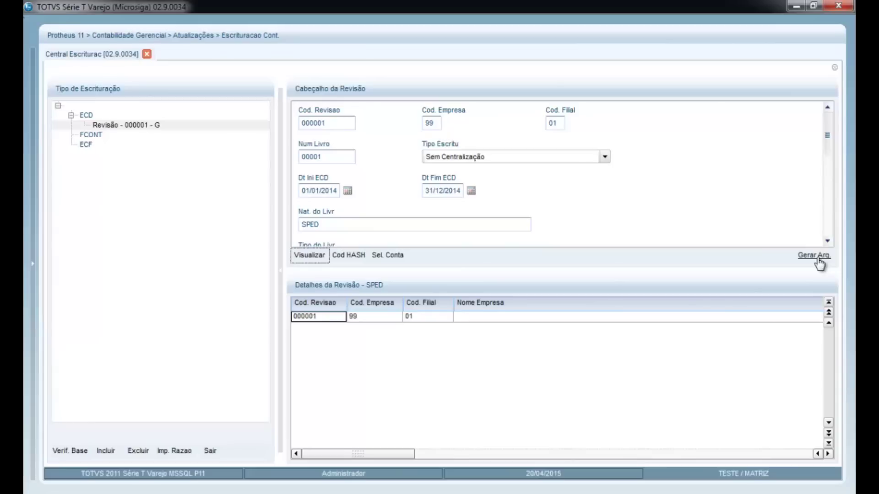
Step: Generate revision 000001's ECD file as SPED.TXT in the c:\temp folder
click(817, 257)
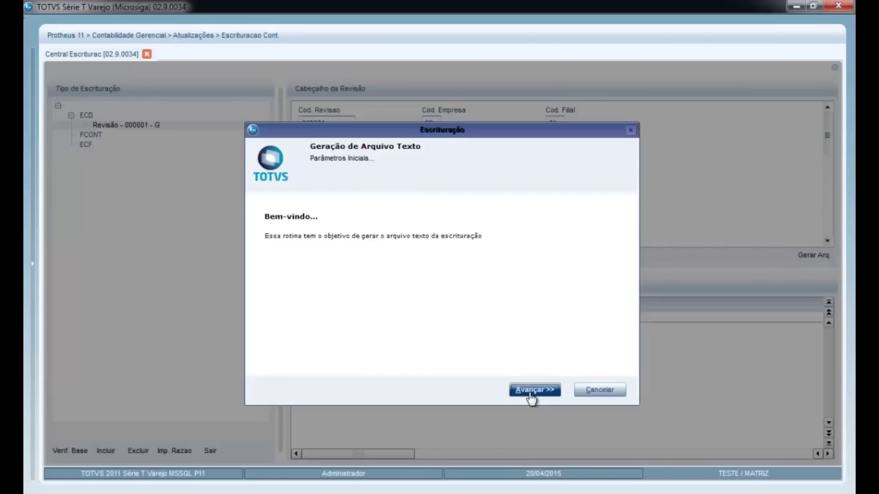
click(530, 393)
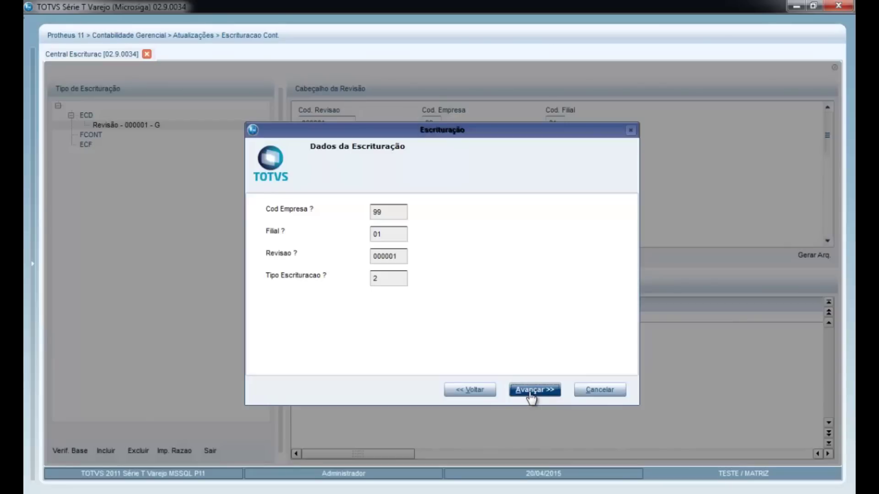
click(531, 393)
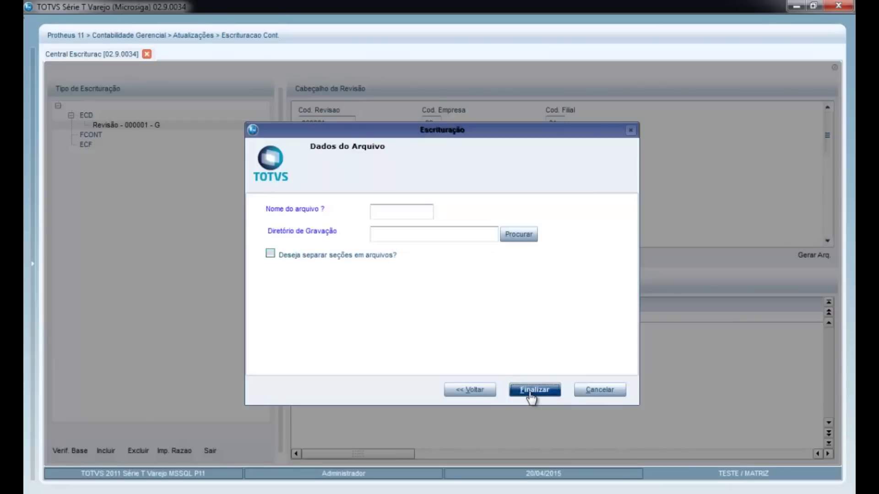
click(395, 217)
text(S)
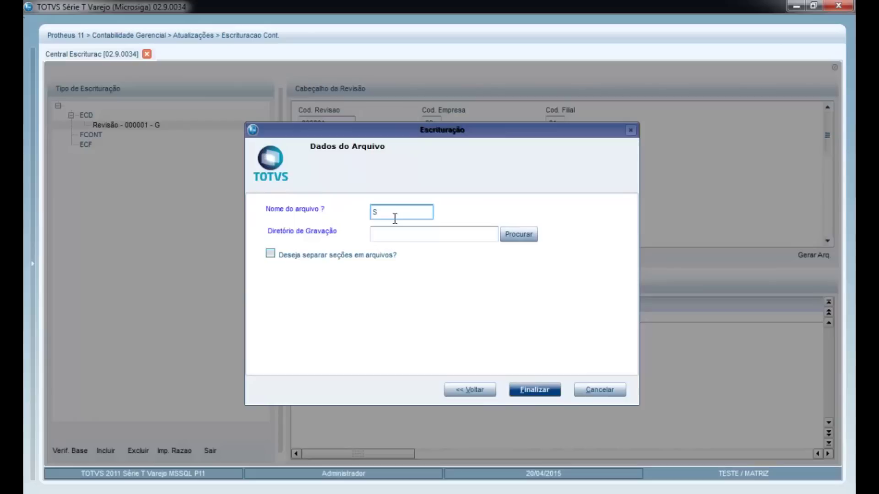
text(PED.TXT)
click(516, 235)
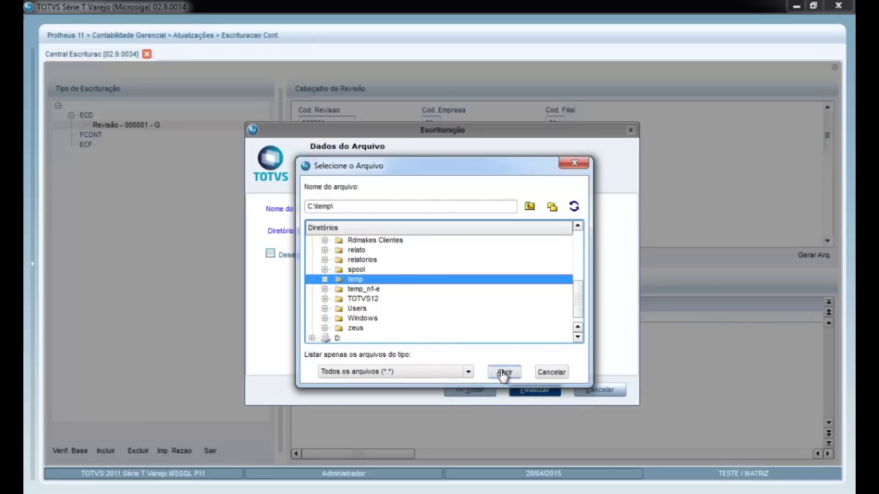
click(504, 372)
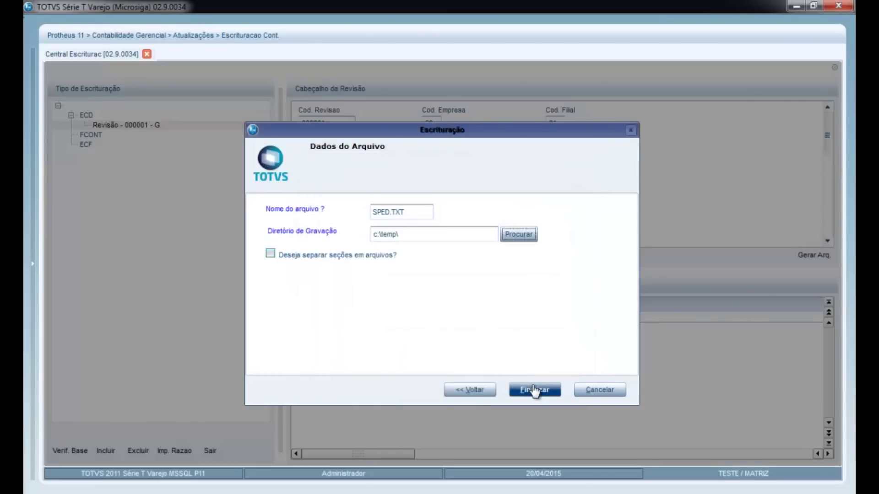
click(535, 390)
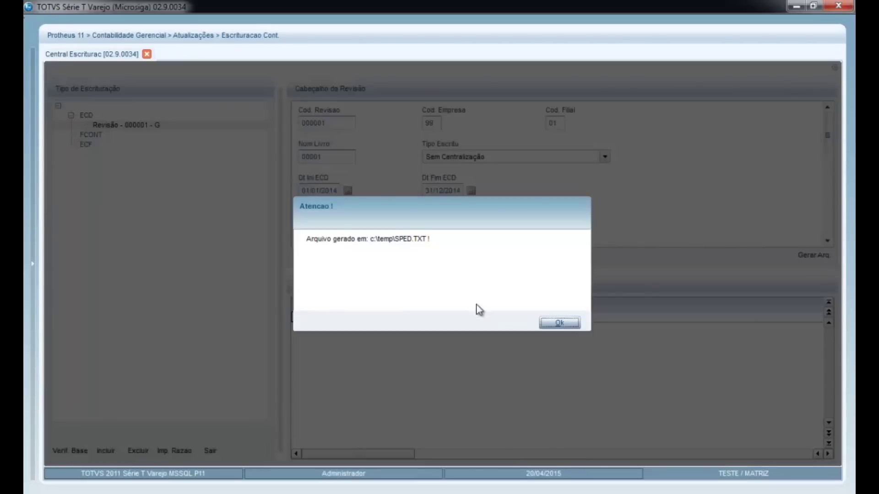
Step: Dismiss the generation message, scroll through sped.txt's records in Notepad, and close it
click(549, 323)
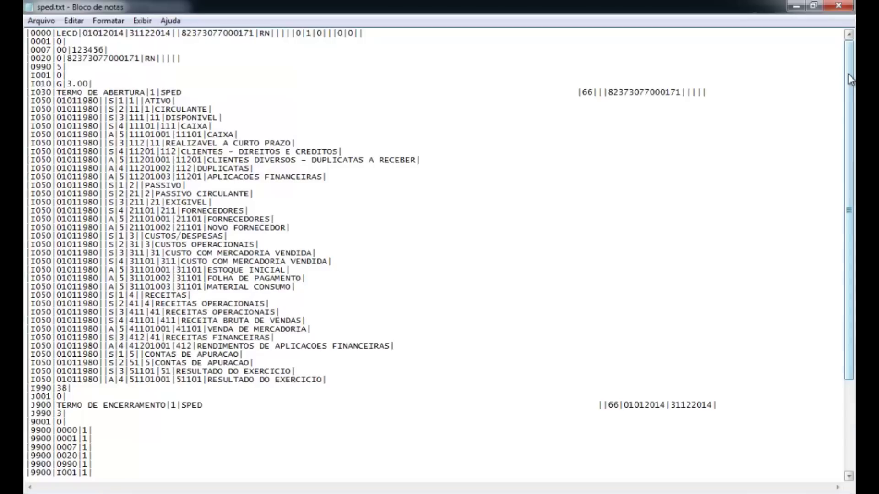
drag(849, 79, 850, 95)
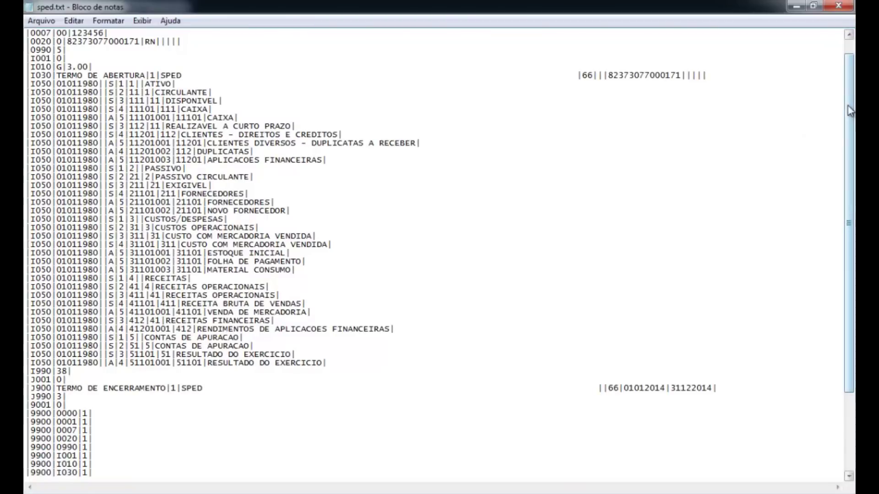
drag(848, 118, 849, 179)
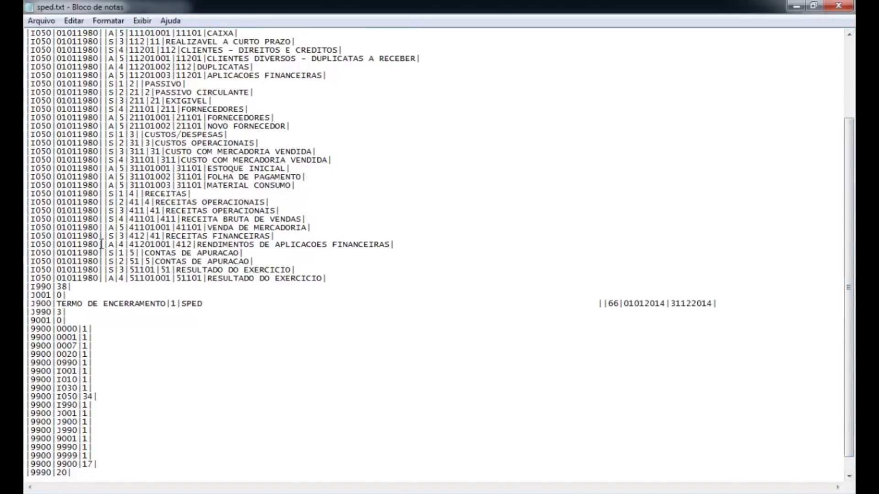
click(839, 5)
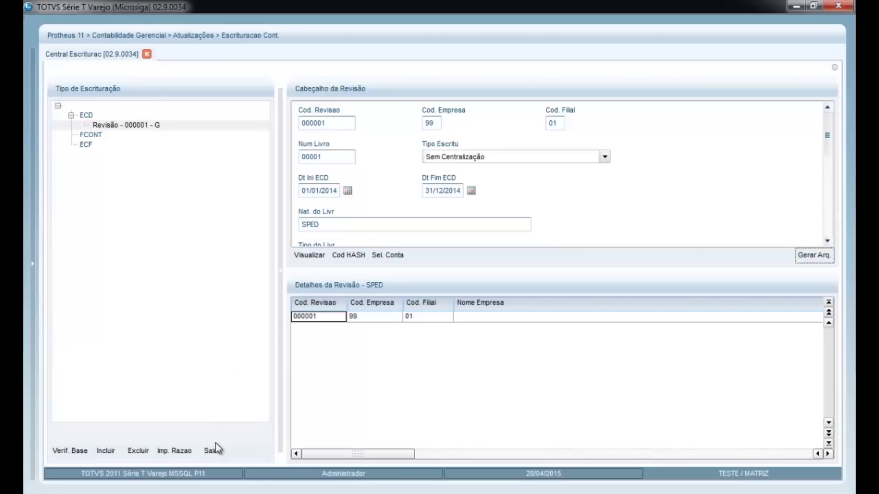
Step: Exit Central Escriturac and close the Protheus window to reach the Finalizar dialog
click(212, 451)
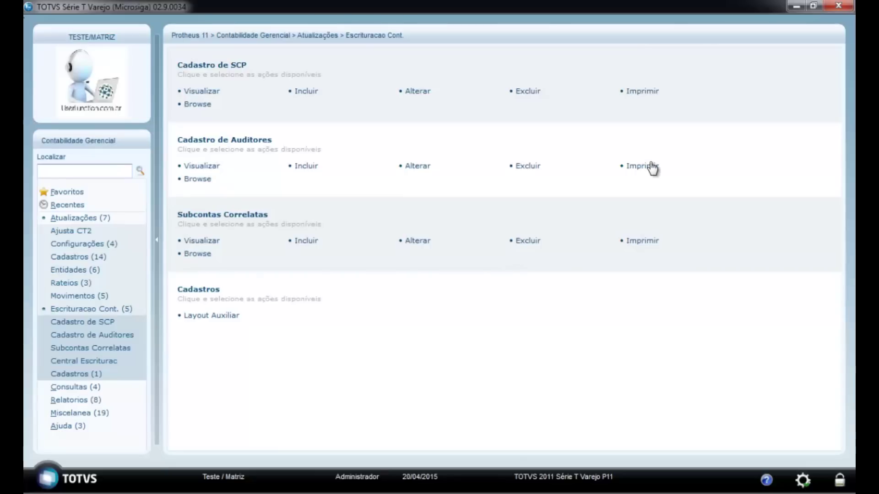
click(830, 11)
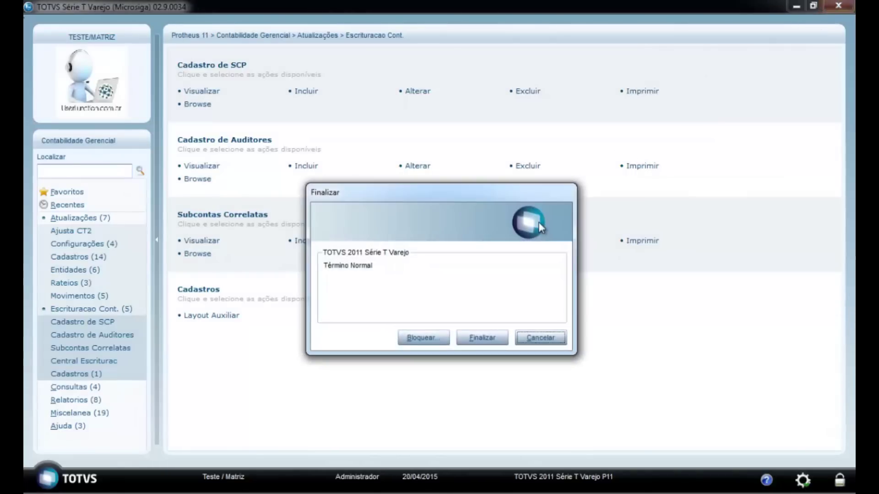